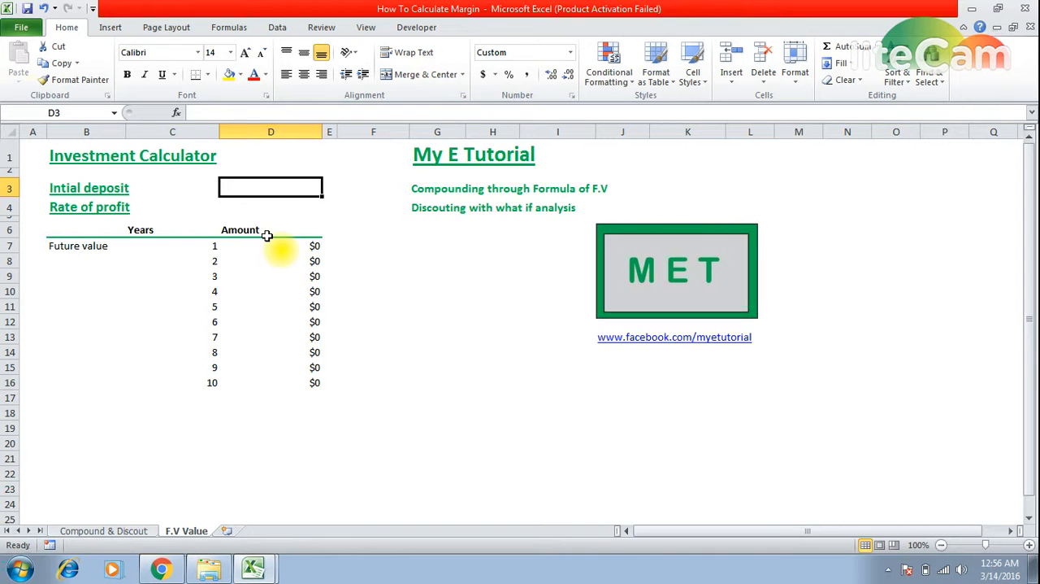
Step: Set the initial deposit in D3 to 500,000 and the rate of profit in D4 to 12%
text(5)
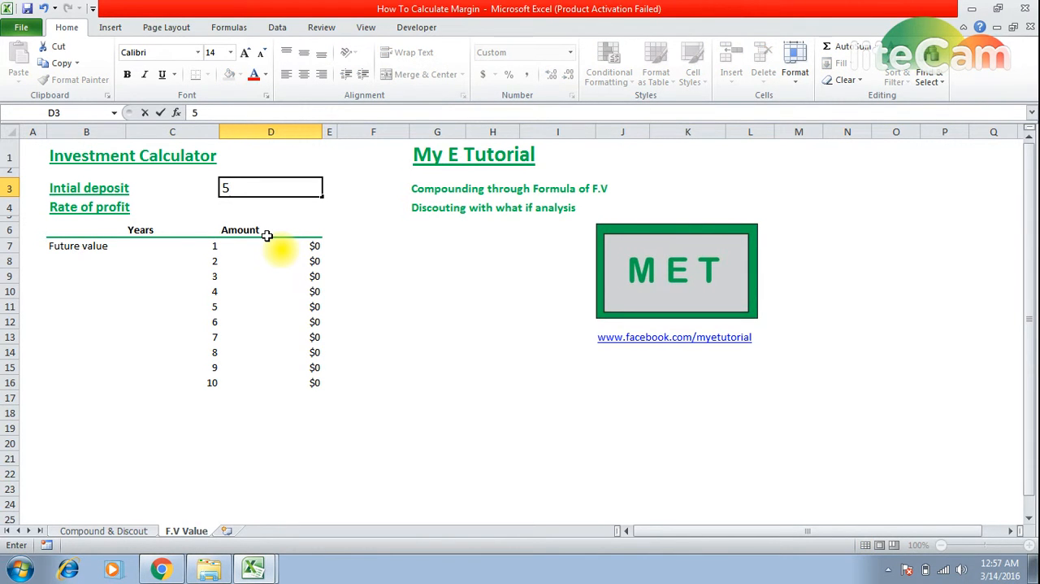
text(00,00000)
key(Return)
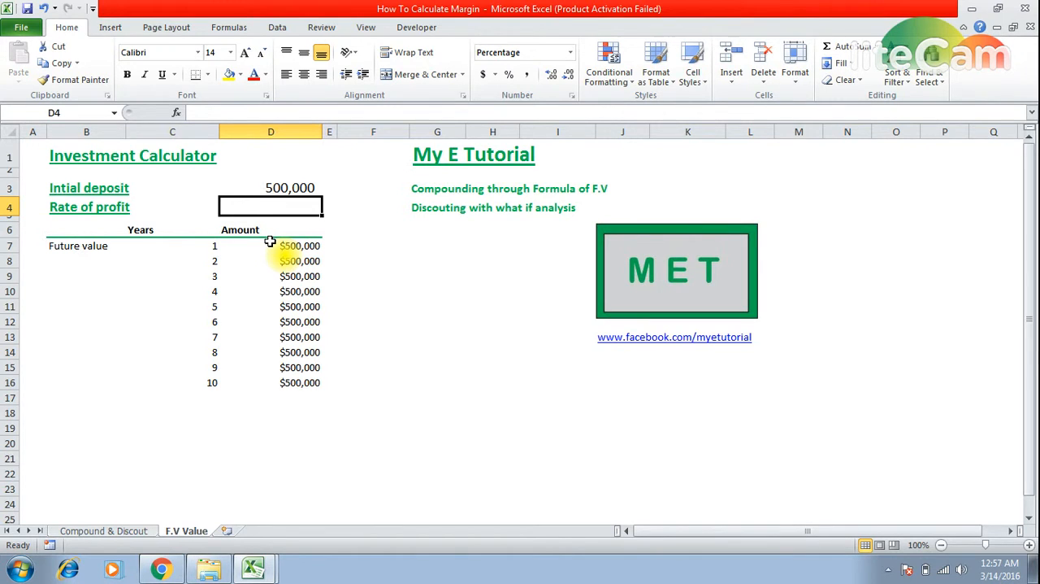
text(12)
key(Right)
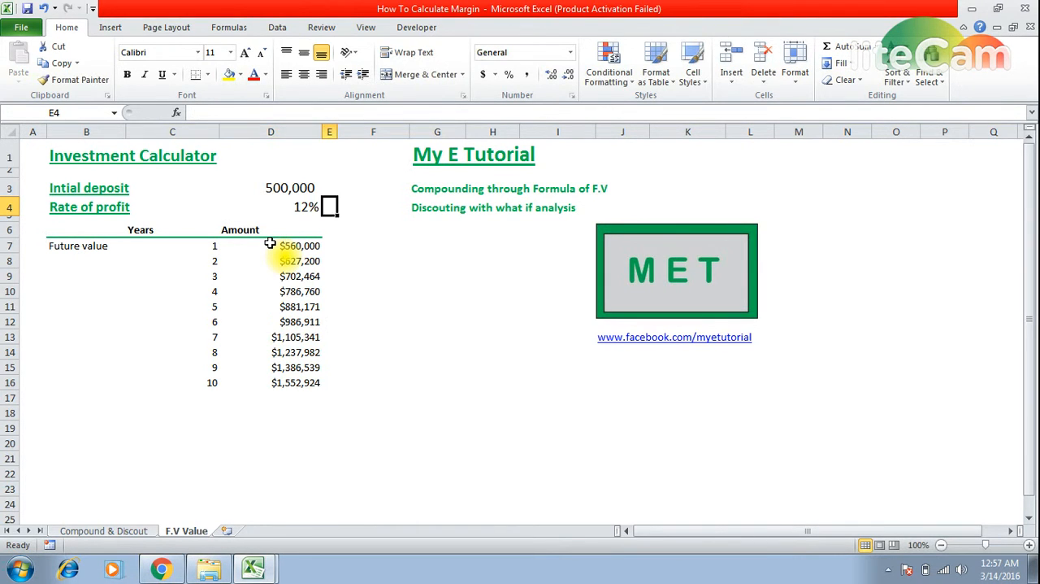
Step: Examine the future value amounts by year alongside the initial deposit and rate of profit that drive them
key(Left)
key(Down)
key(Down)
key(Down)
key(Down)
key(Down)
key(Down)
key(Down)
key(Down)
key(Down)
key(Down)
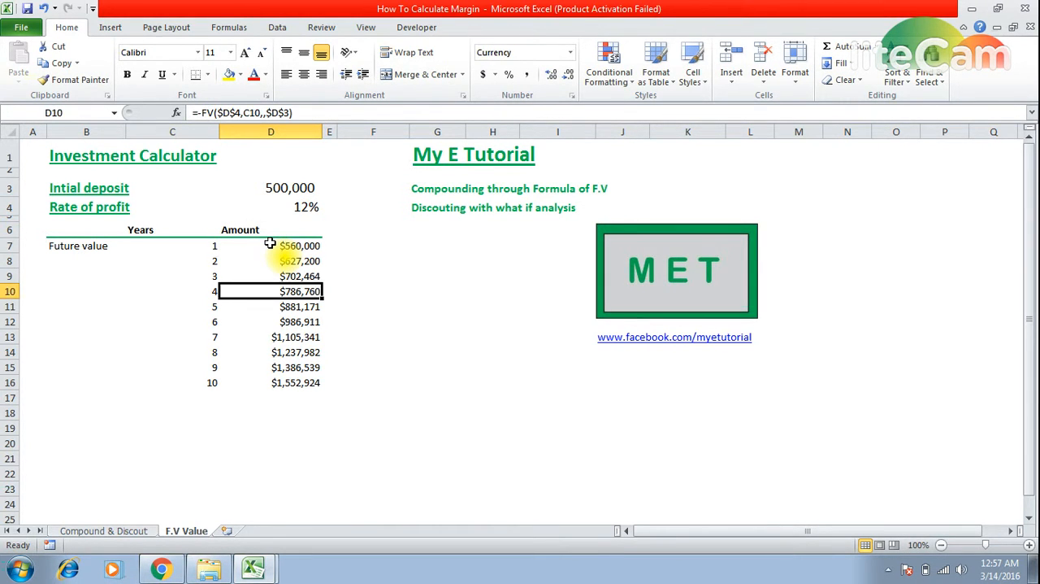
key(Down)
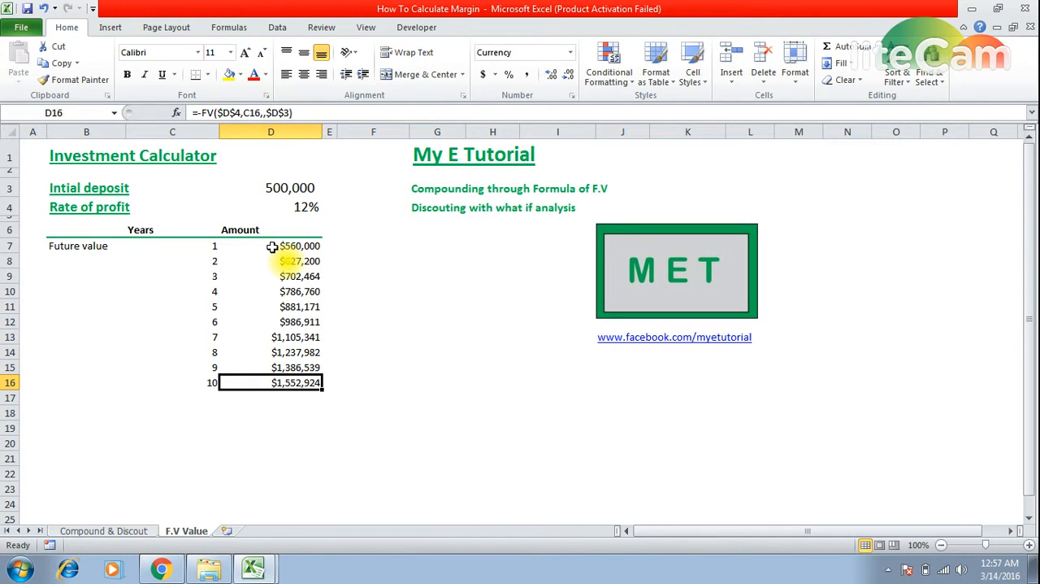
click(300, 193)
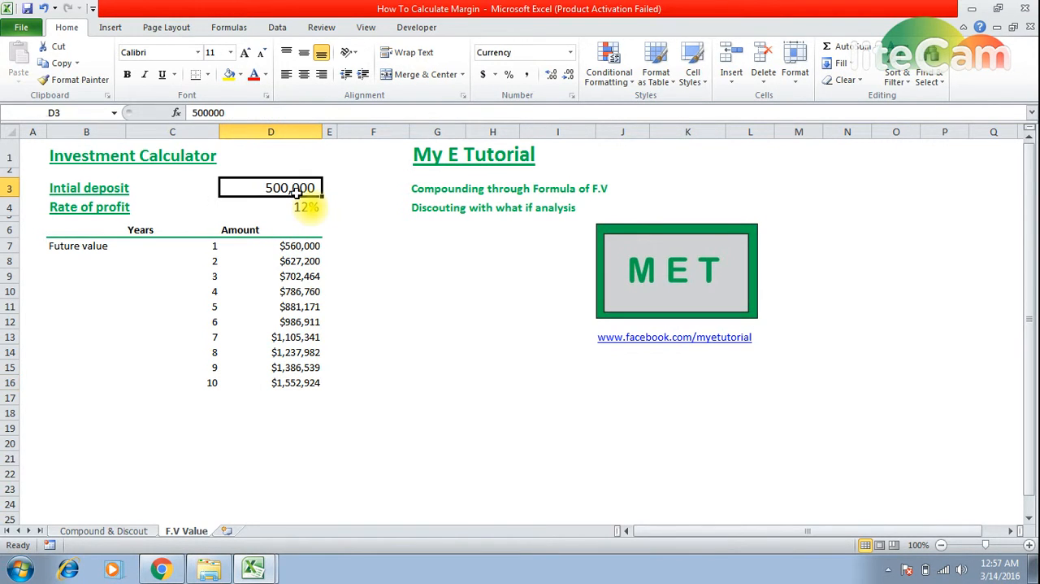
click(269, 206)
click(258, 188)
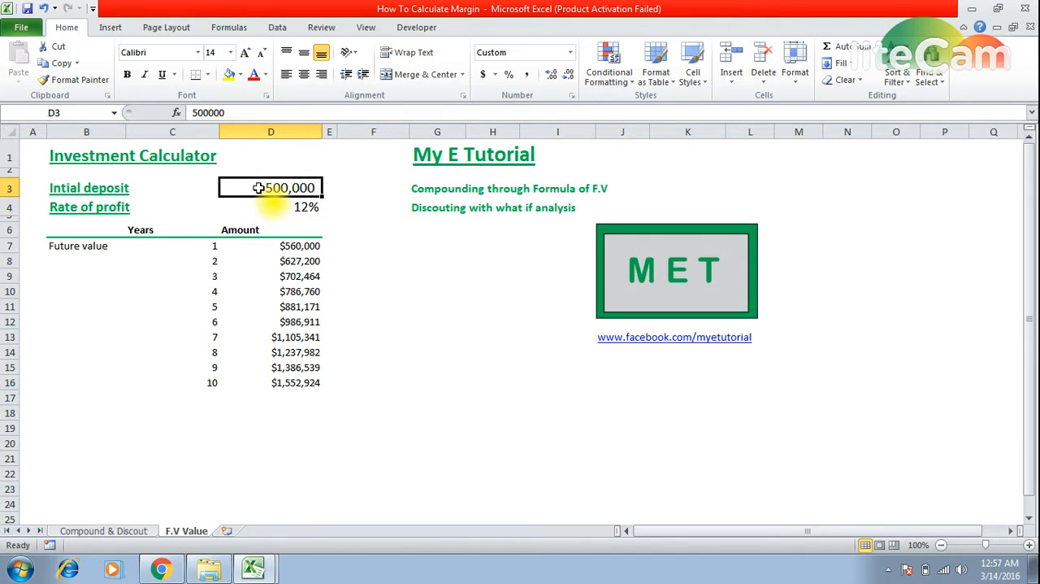
click(262, 205)
click(257, 186)
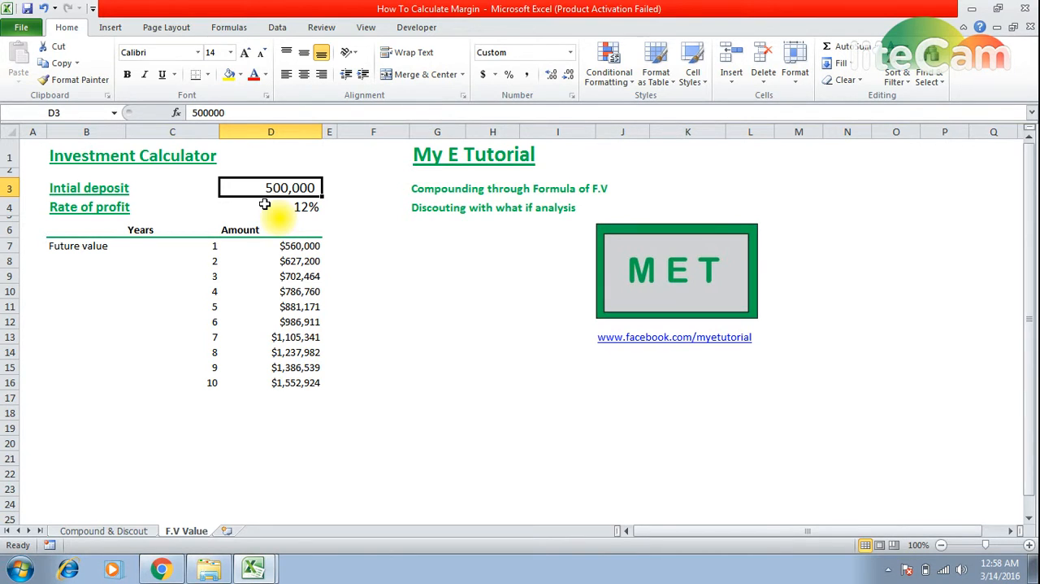
click(297, 384)
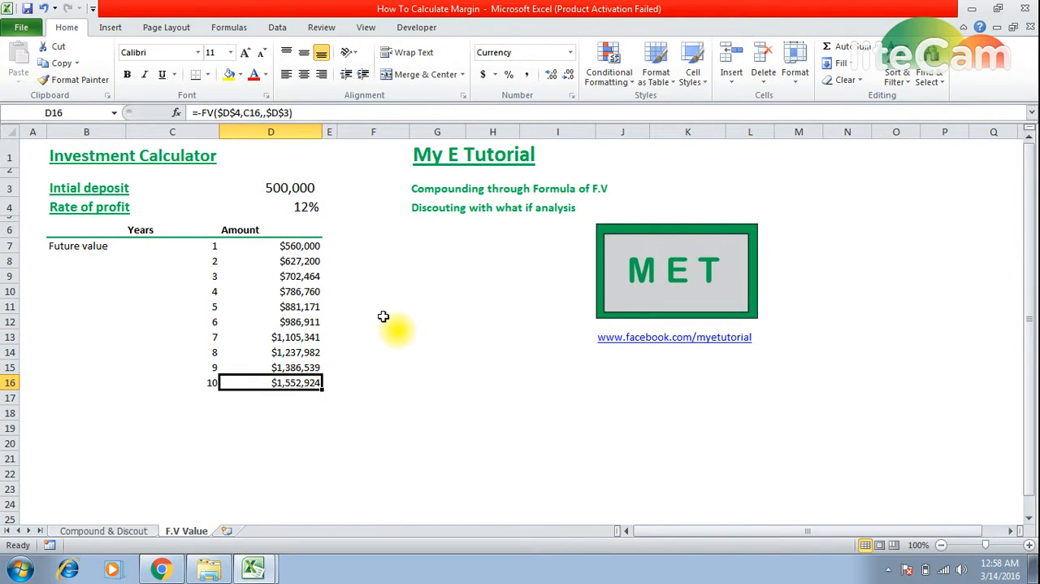
click(270, 203)
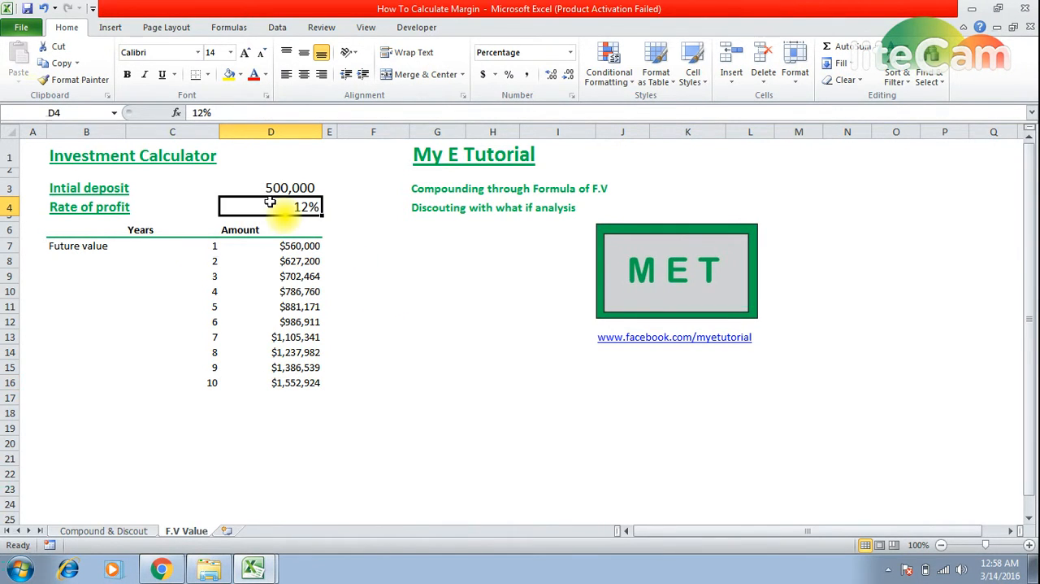
Step: Start a Goal Seek what-if analysis on the year 10 future value in cell D16
click(280, 383)
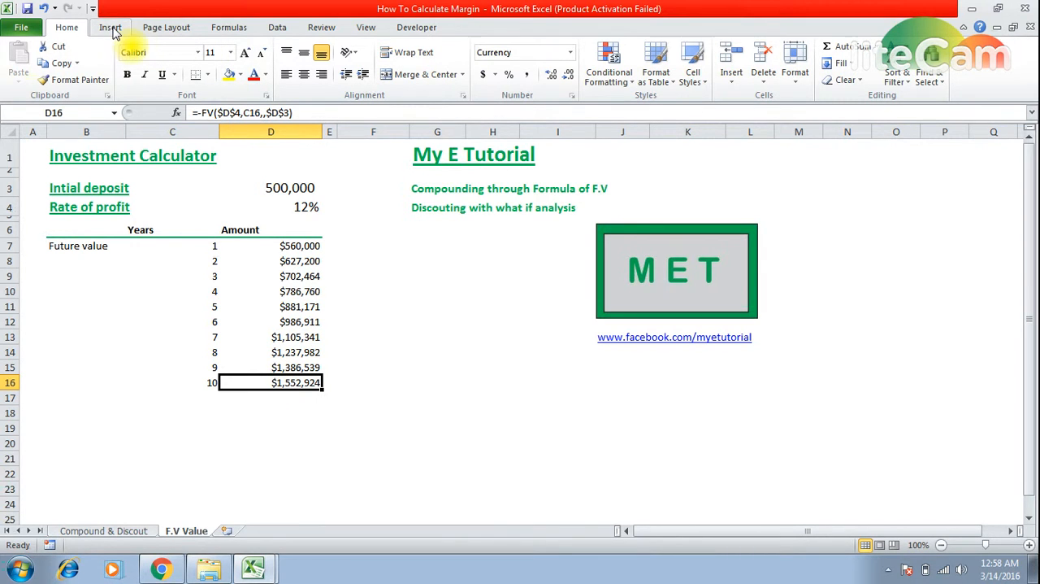
click(364, 27)
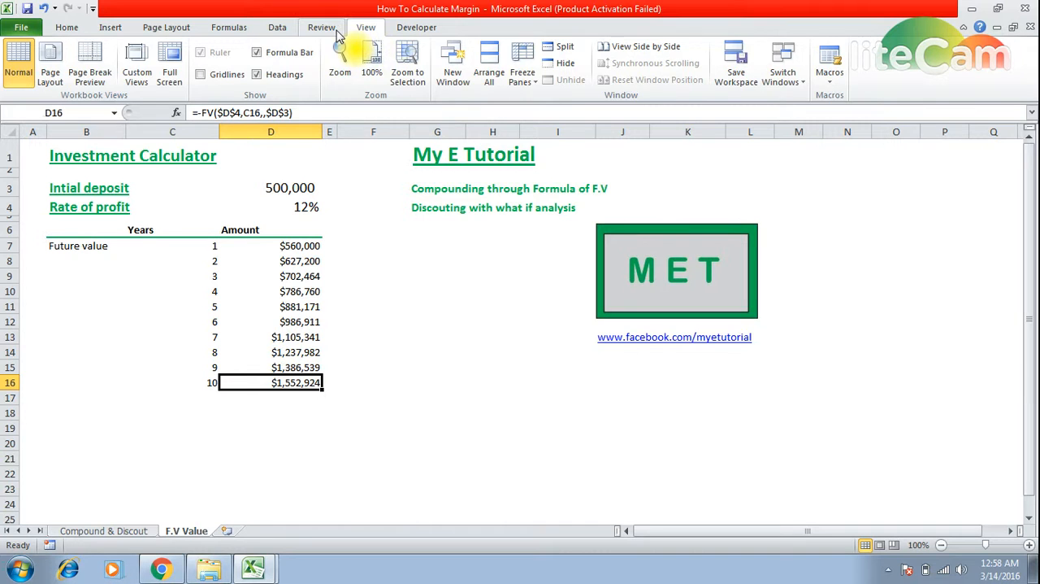
click(329, 29)
click(415, 27)
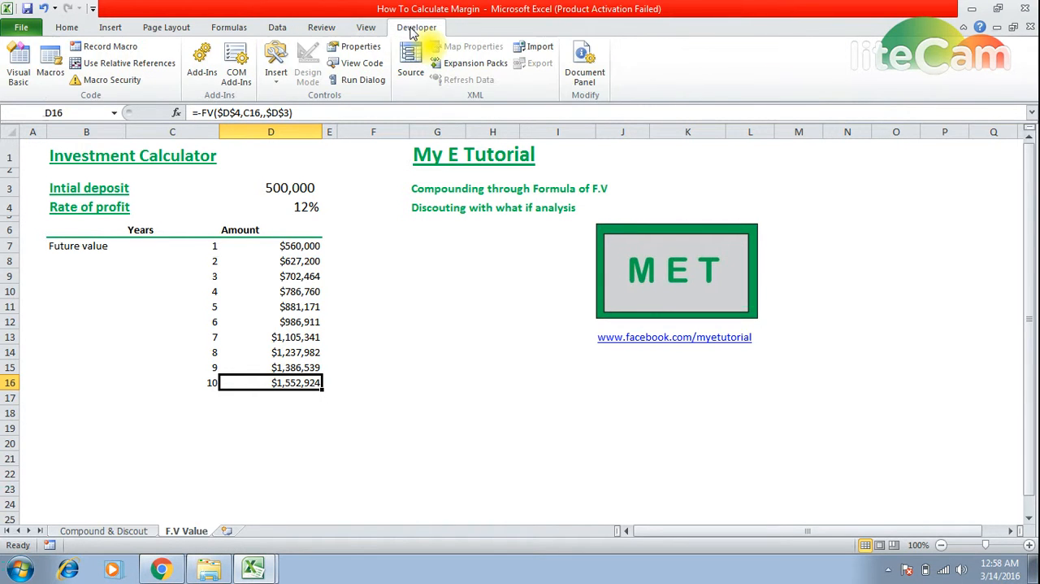
click(277, 27)
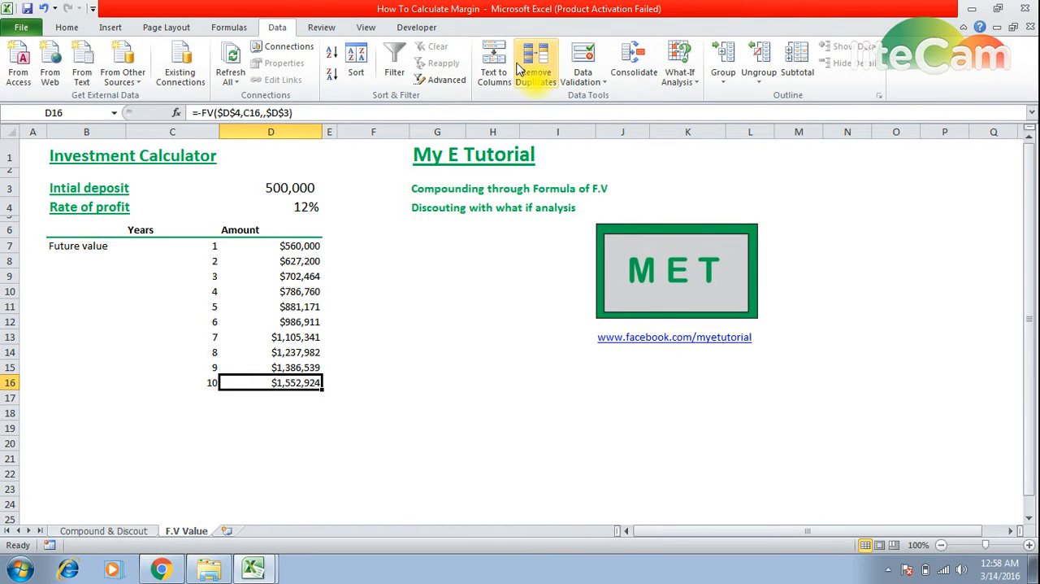
click(695, 75)
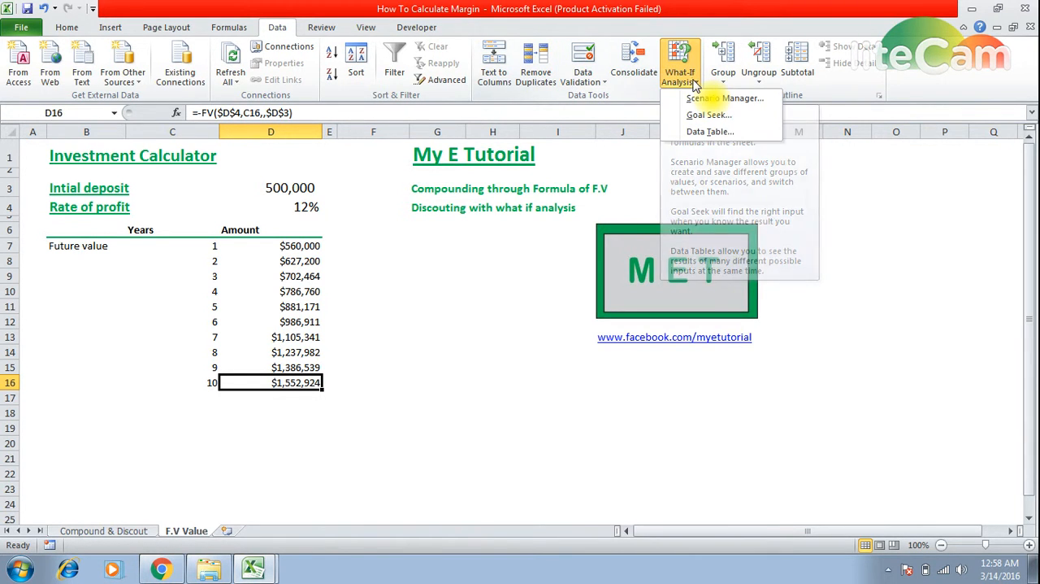
click(702, 115)
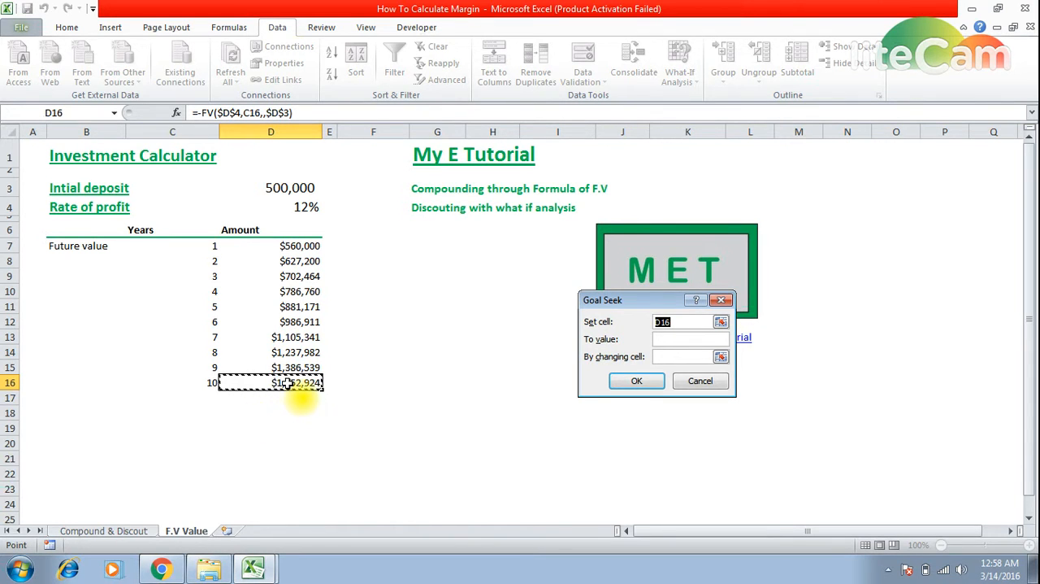
Step: Goal-seek the year 10 amount to 2000000 by changing the initial deposit in D3, and keep the solution
click(663, 339)
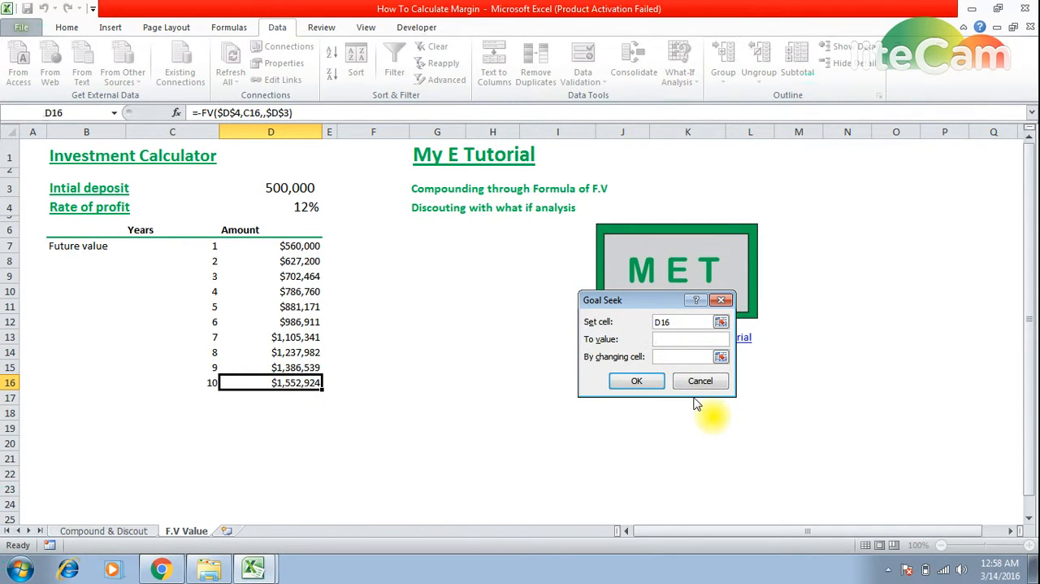
text(2000000)
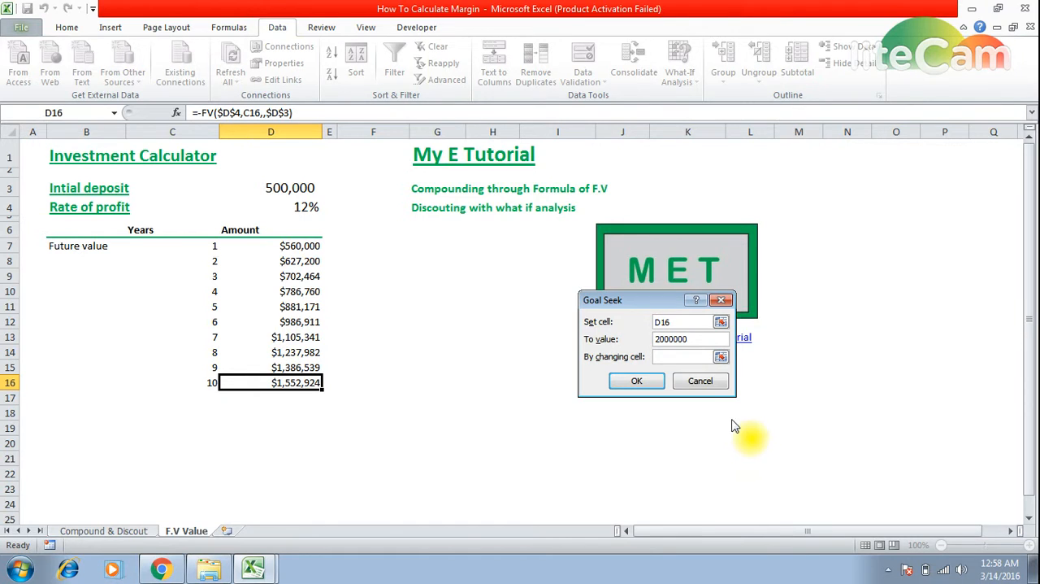
click(681, 357)
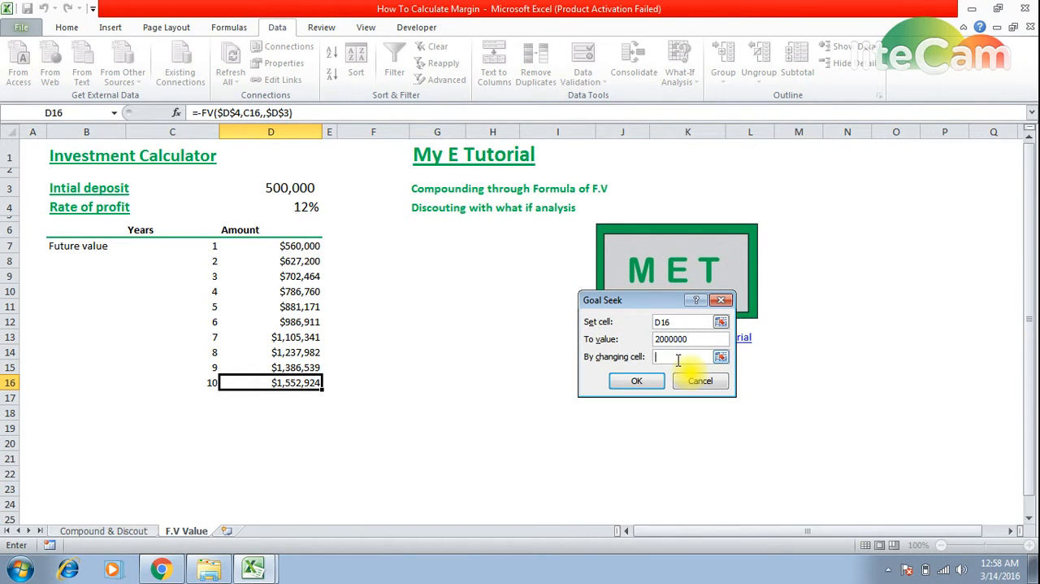
click(267, 195)
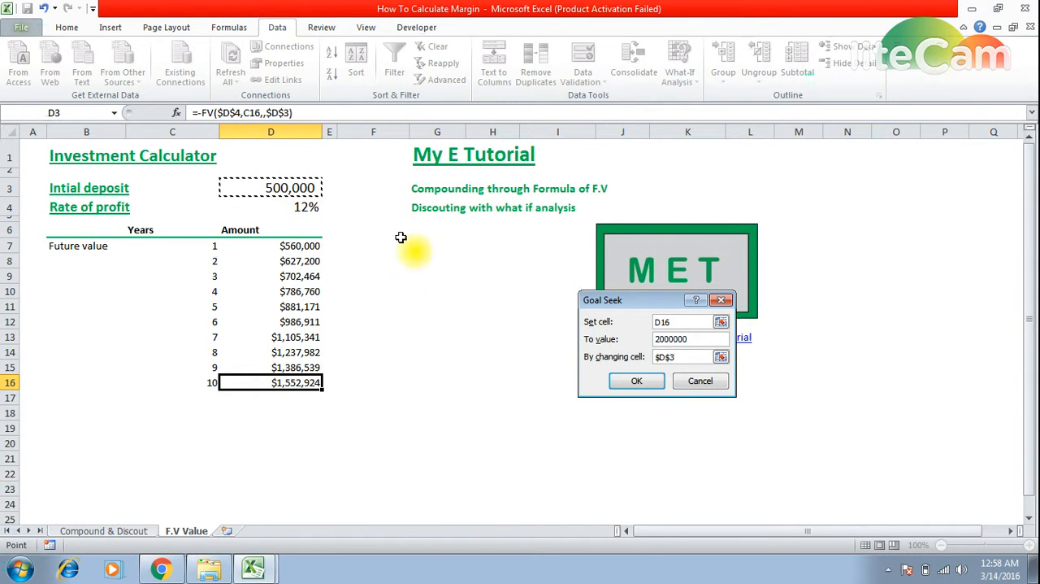
click(634, 381)
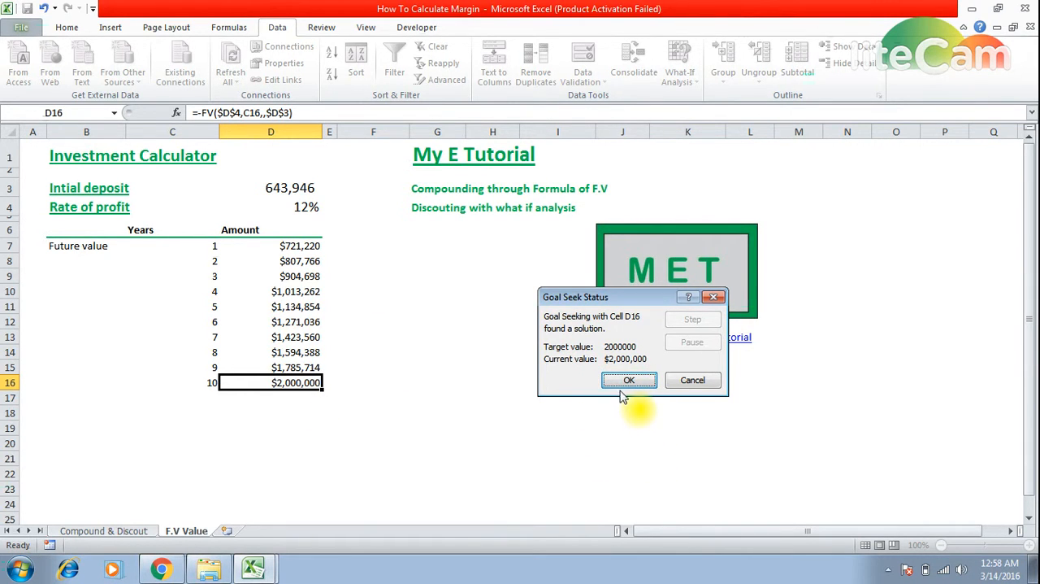
click(624, 381)
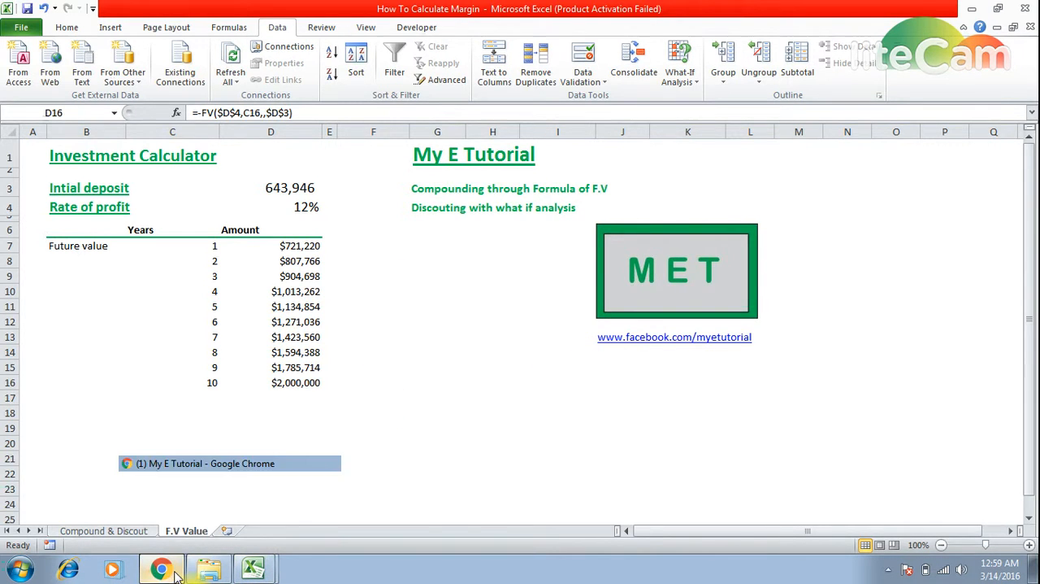
Step: View the My E Tutorial Facebook page in Chrome and return to the How To Calculate Margin workbook in Excel
click(195, 488)
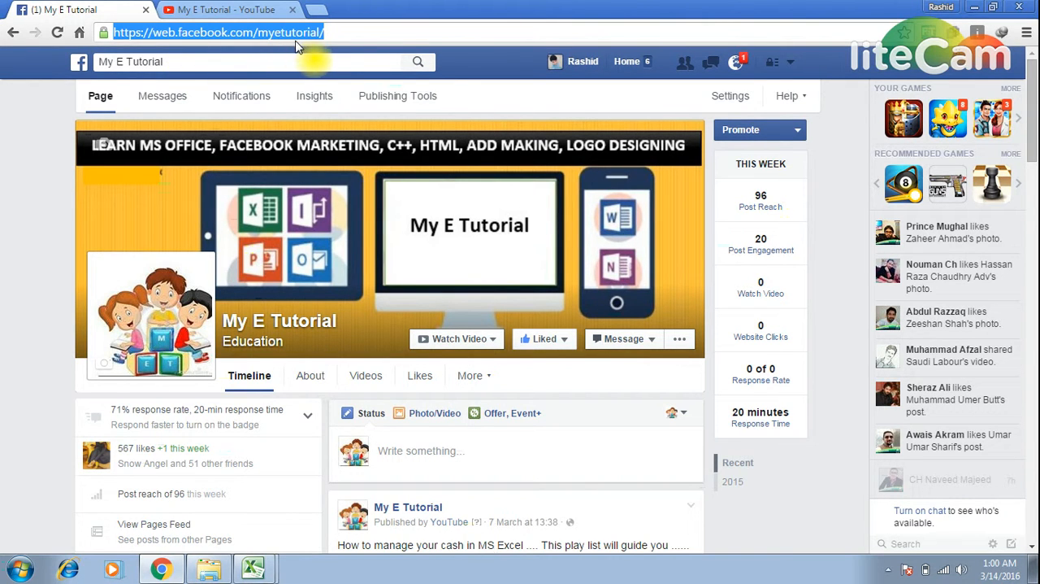
click(253, 568)
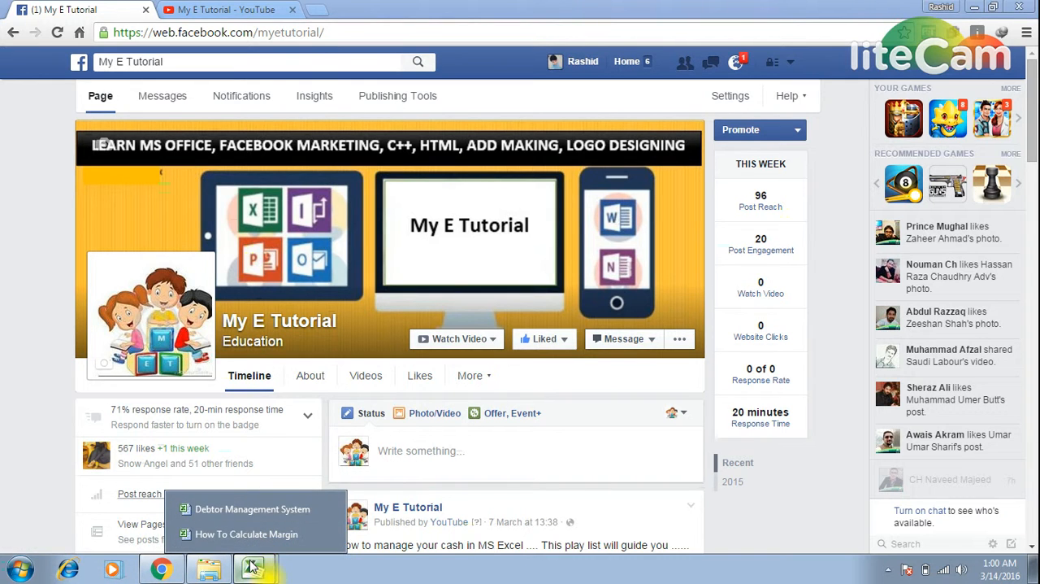
click(247, 537)
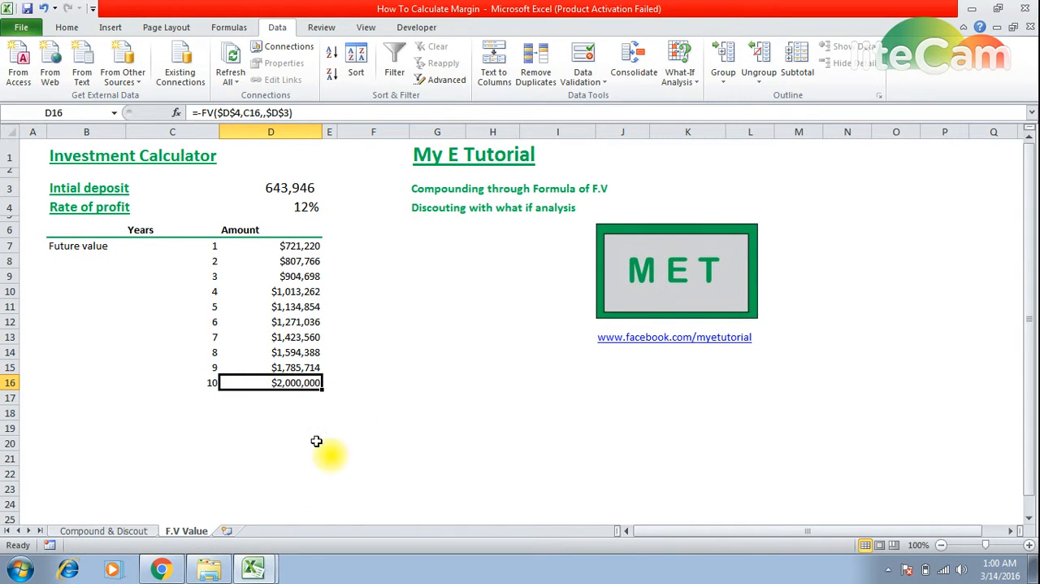
click(254, 568)
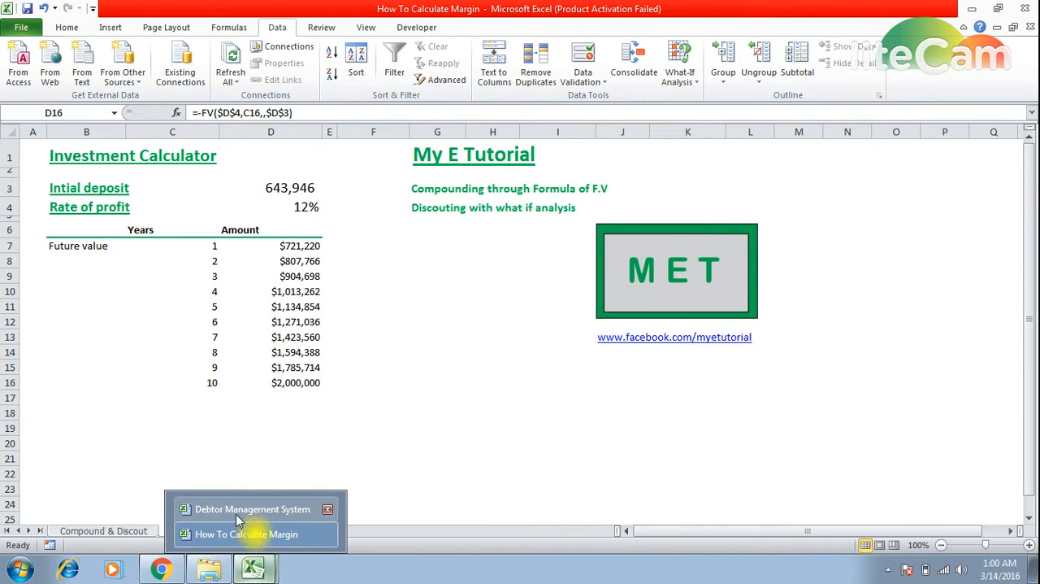
click(251, 572)
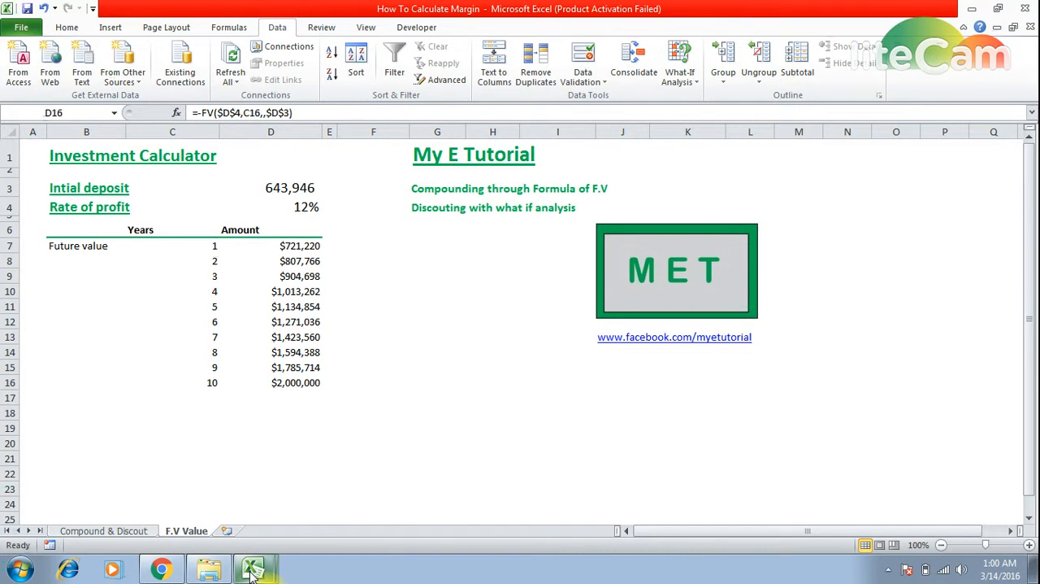
click(252, 573)
Step: Switch to Chrome, search YouTube for My E Tutorial, and view that channel's playlists
click(161, 569)
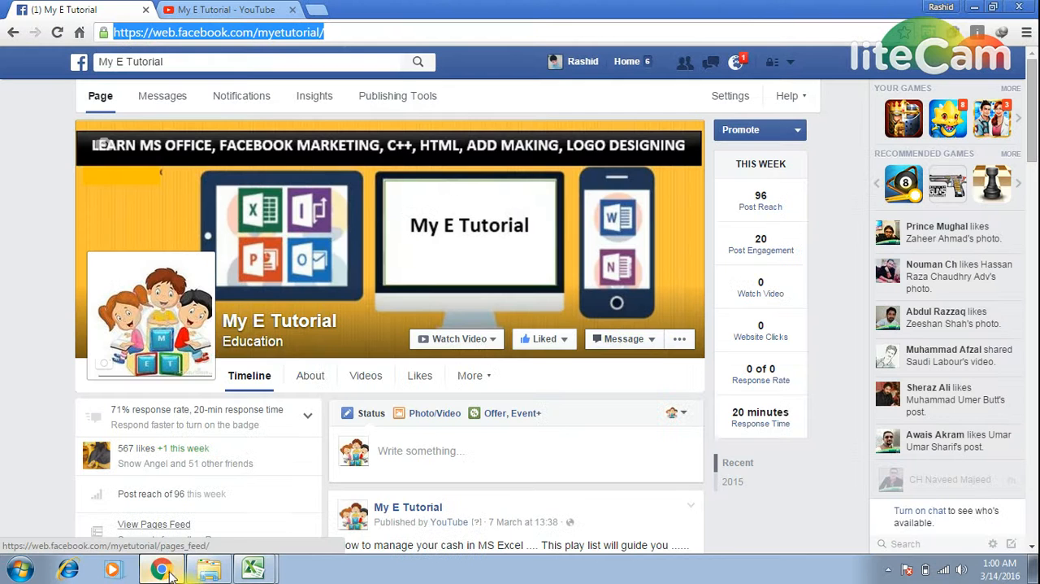
click(205, 10)
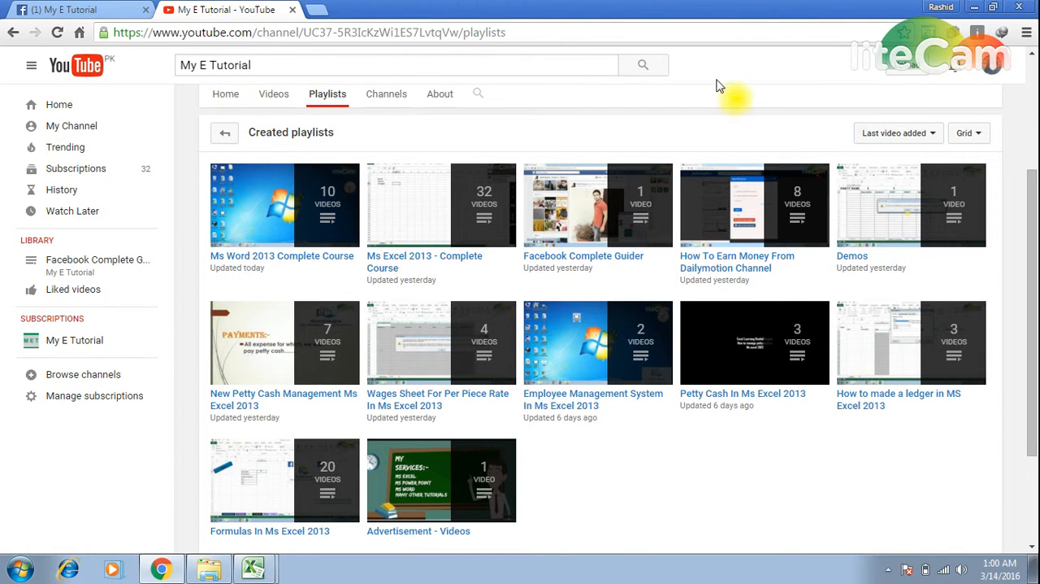
click(654, 71)
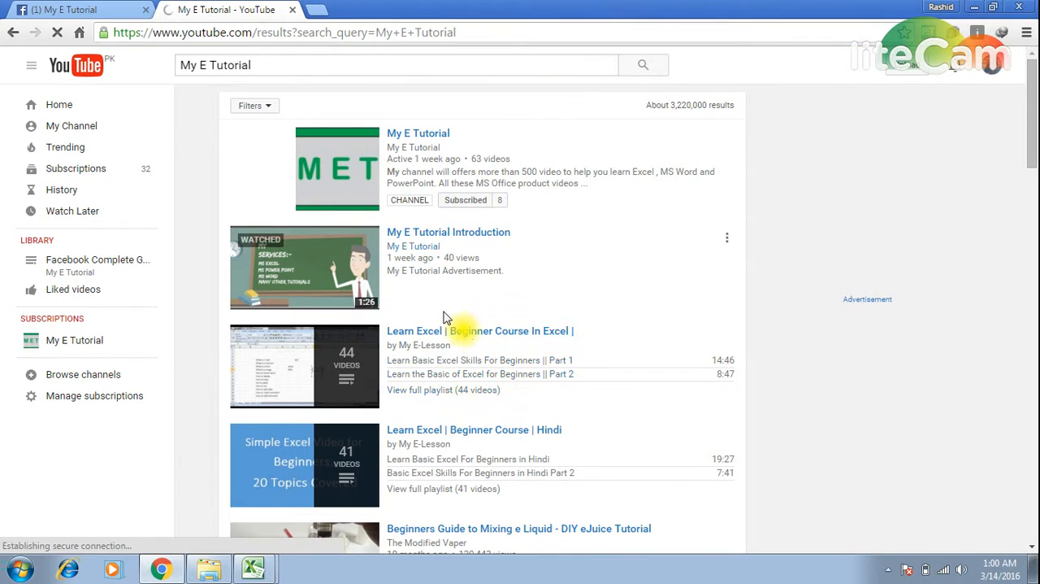
click(408, 142)
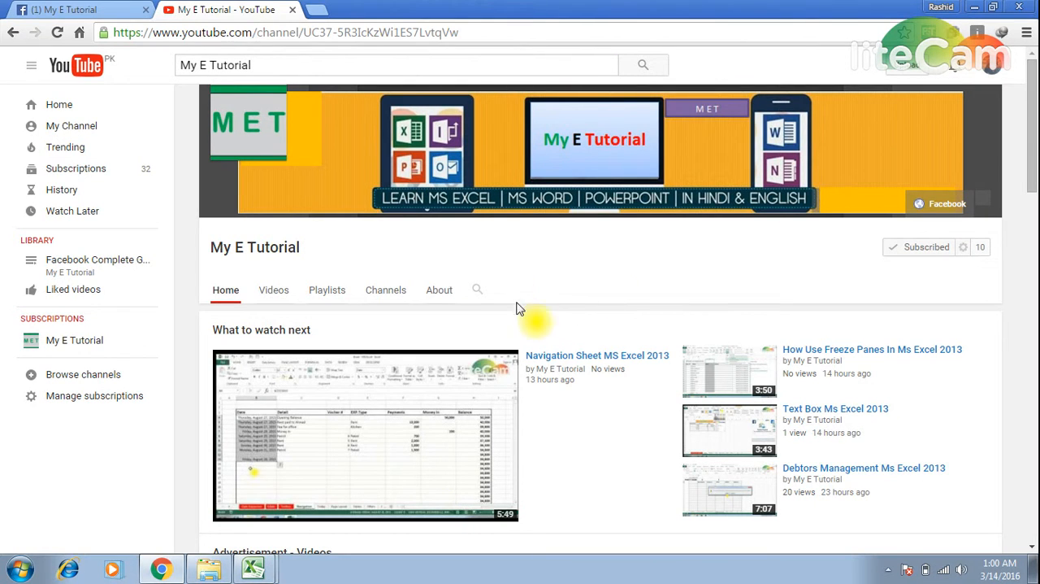
click(318, 300)
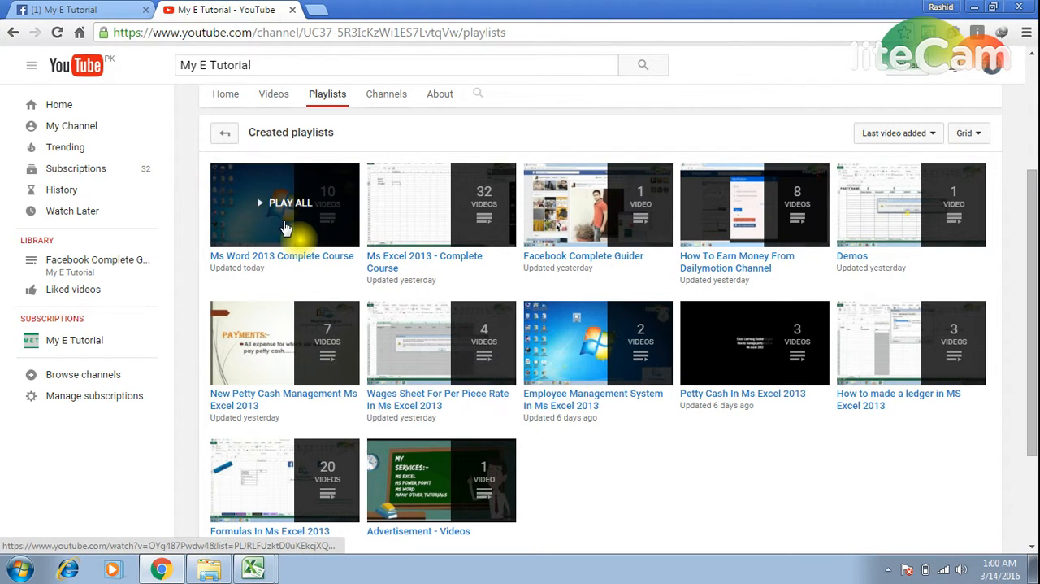
Step: Look through the posts on the My E Tutorial Facebook page
click(77, 10)
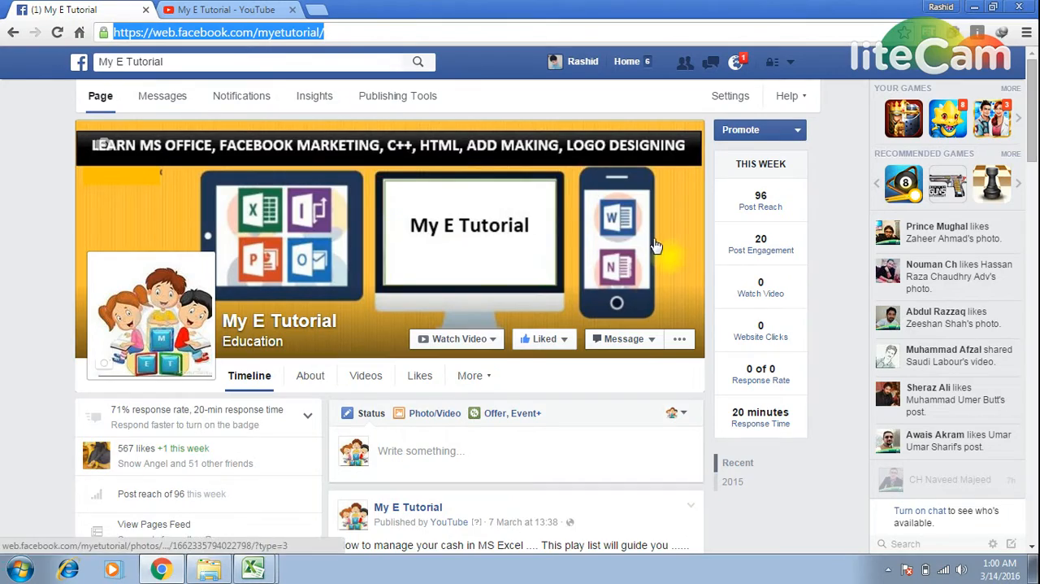
scroll(520, 412, down, 8)
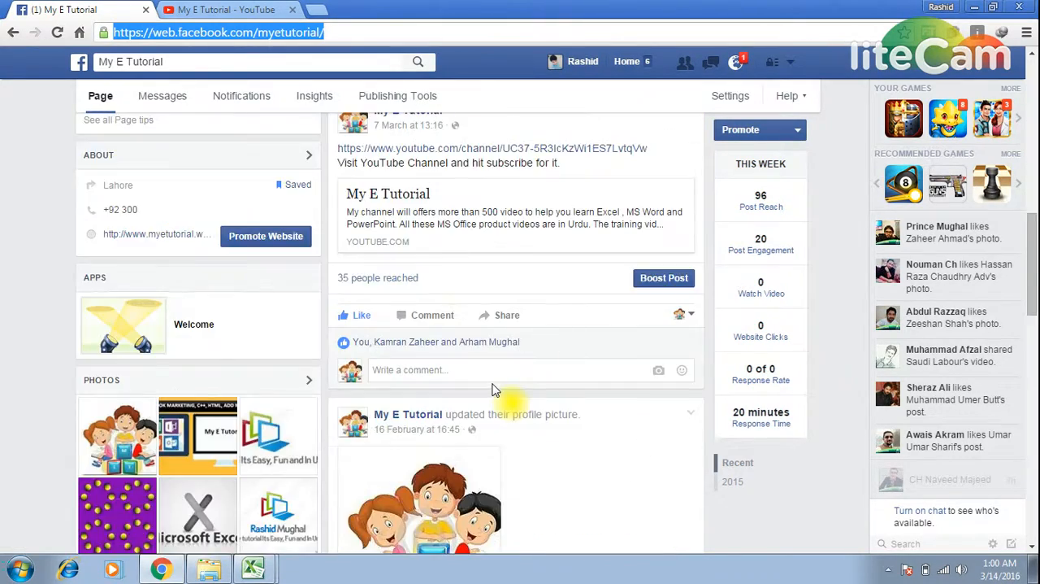
scroll(493, 390, down, 4)
scroll(495, 387, up, 12)
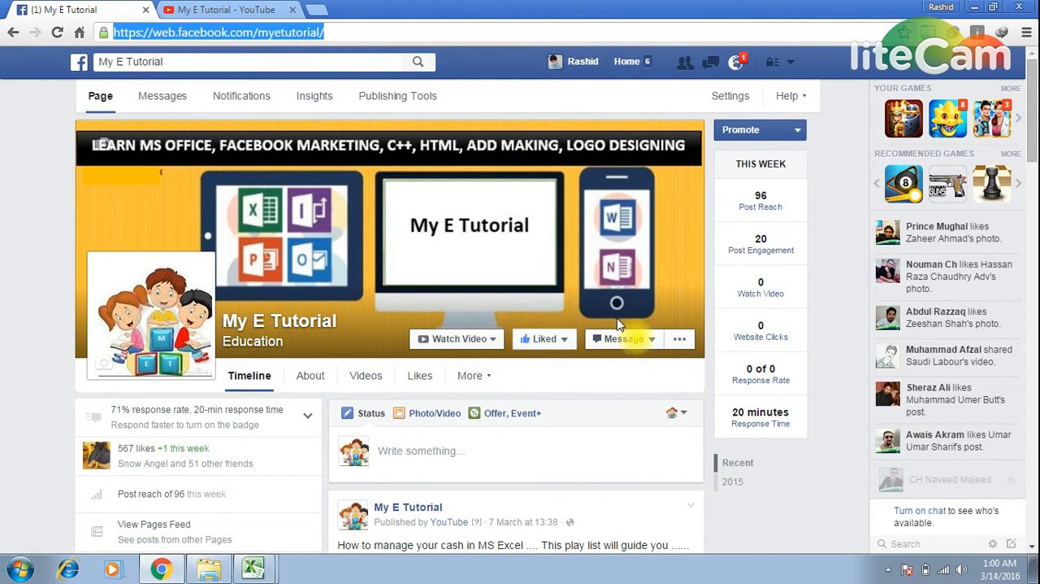
Step: View the channel's YouTube playlists again and switch back to the How To Calculate Margin workbook in Excel
click(180, 9)
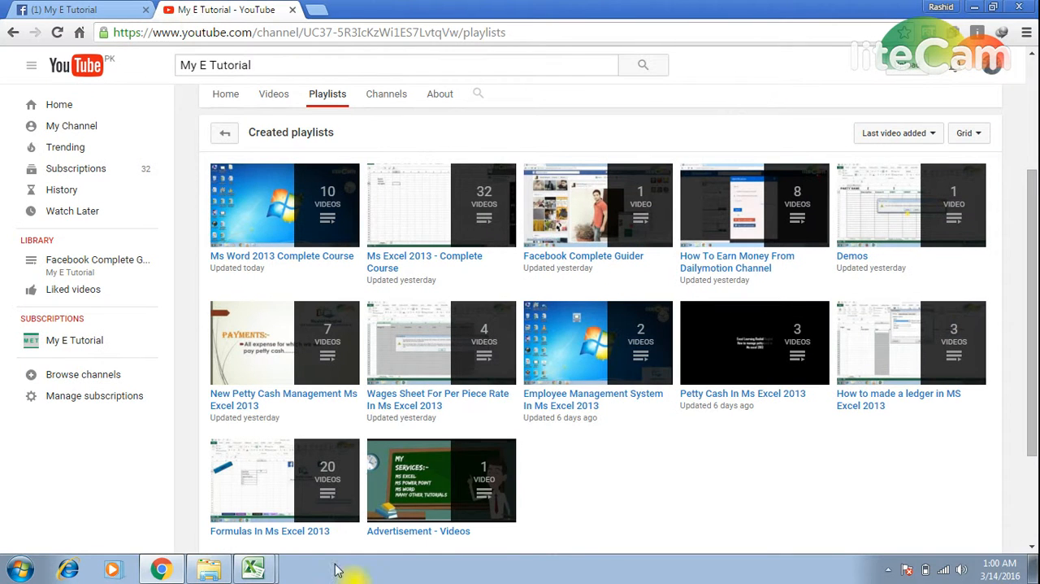
click(272, 573)
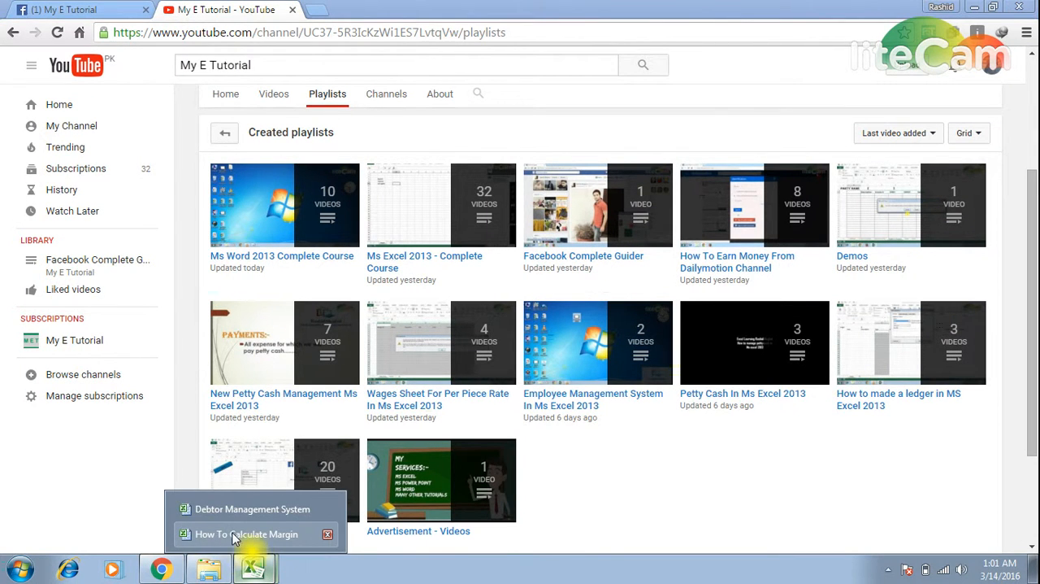
click(245, 534)
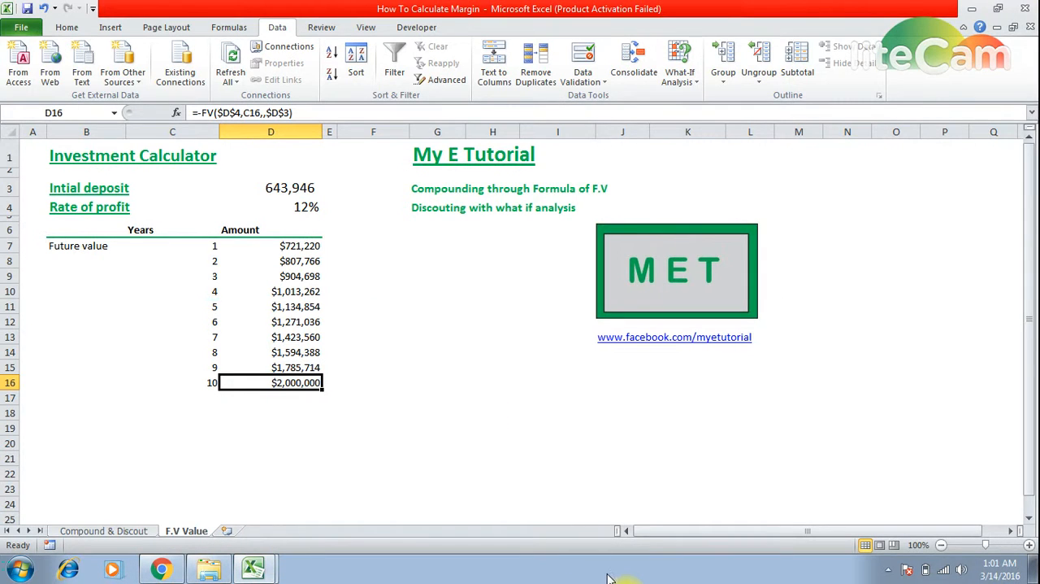